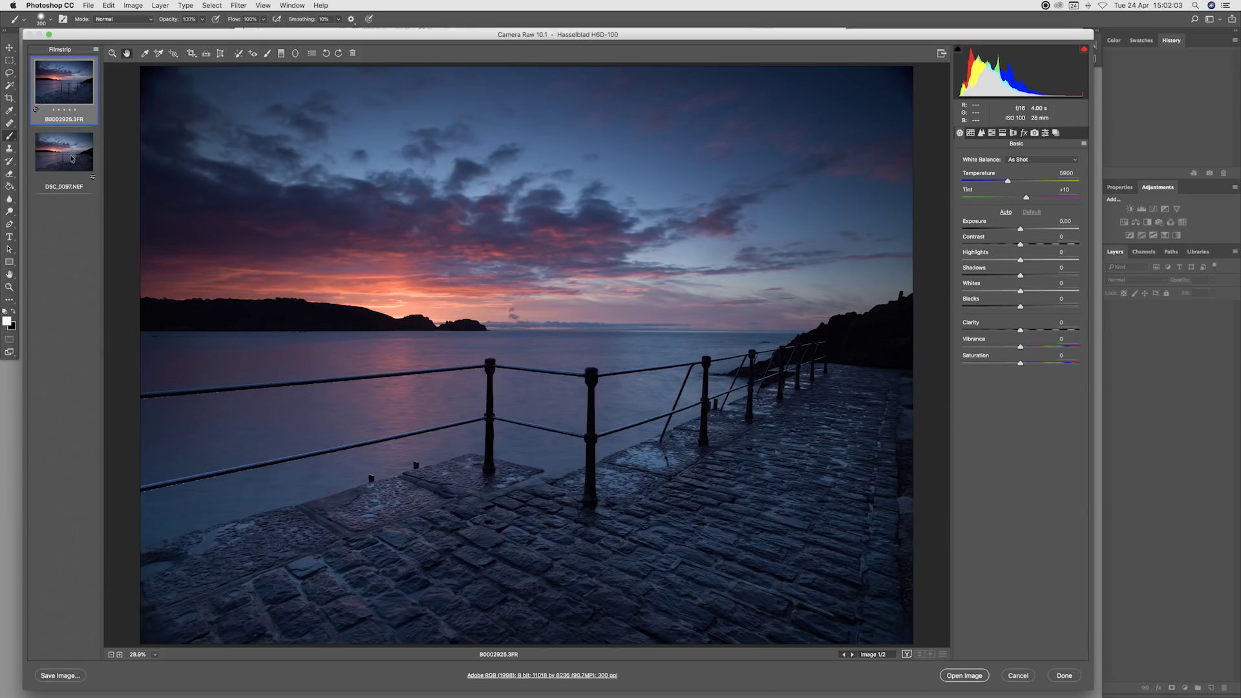
# - Compare the full Nikon and Hasselblad frames by toggling between their filmstrip thumbnails
pyautogui.click(72, 158)
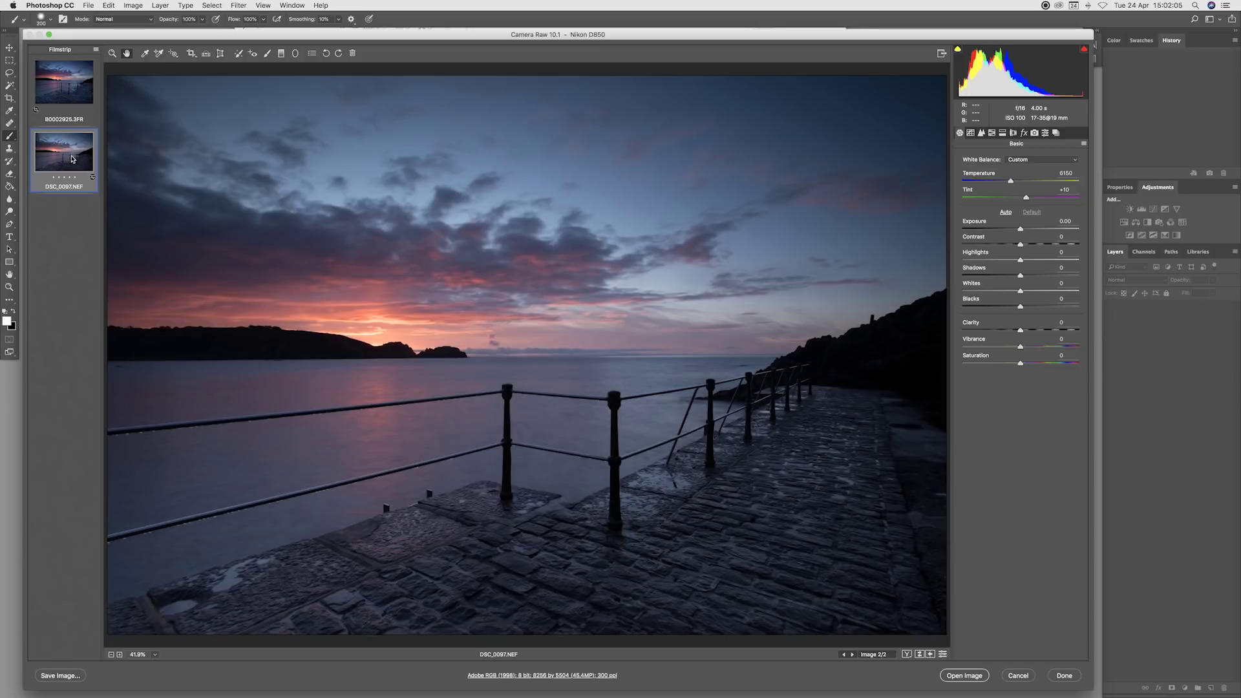
pyautogui.click(69, 88)
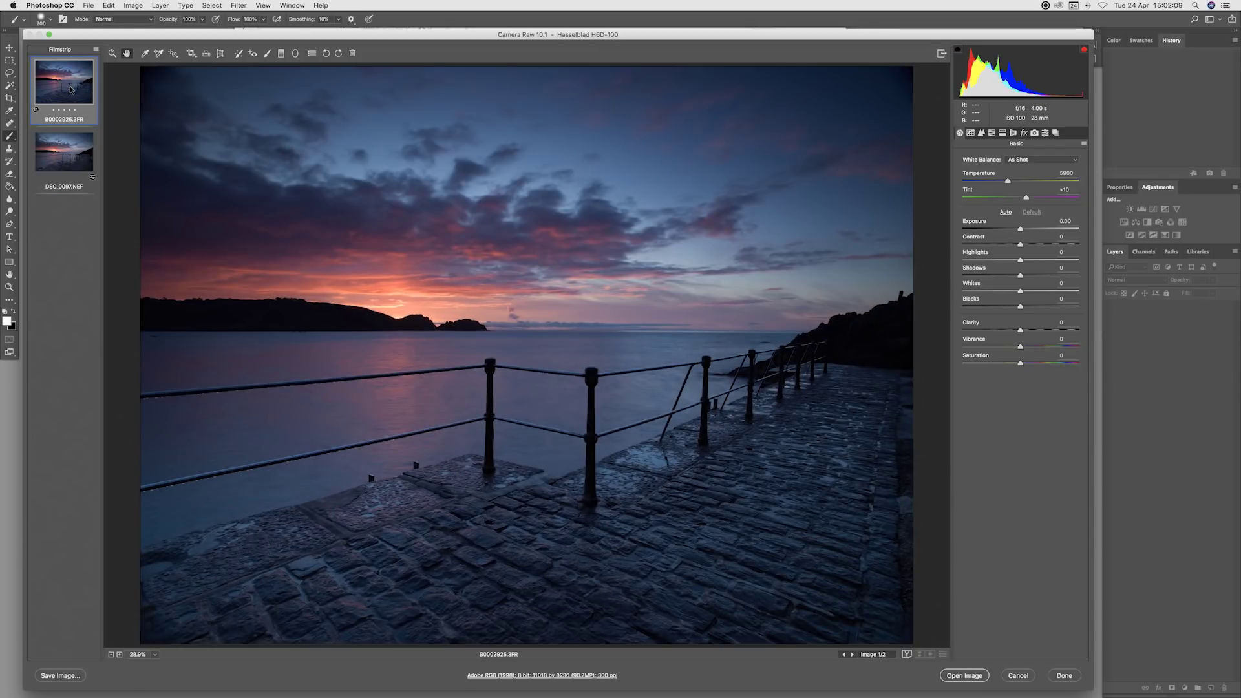
pyautogui.click(74, 158)
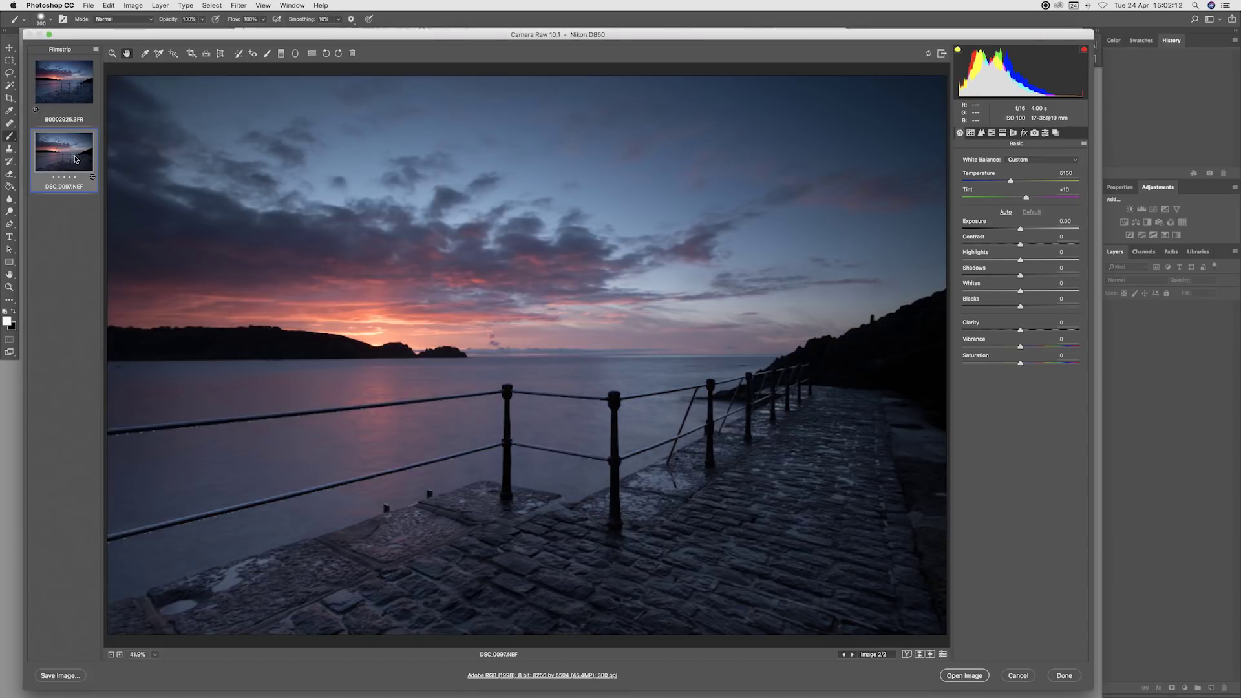
pyautogui.click(59, 88)
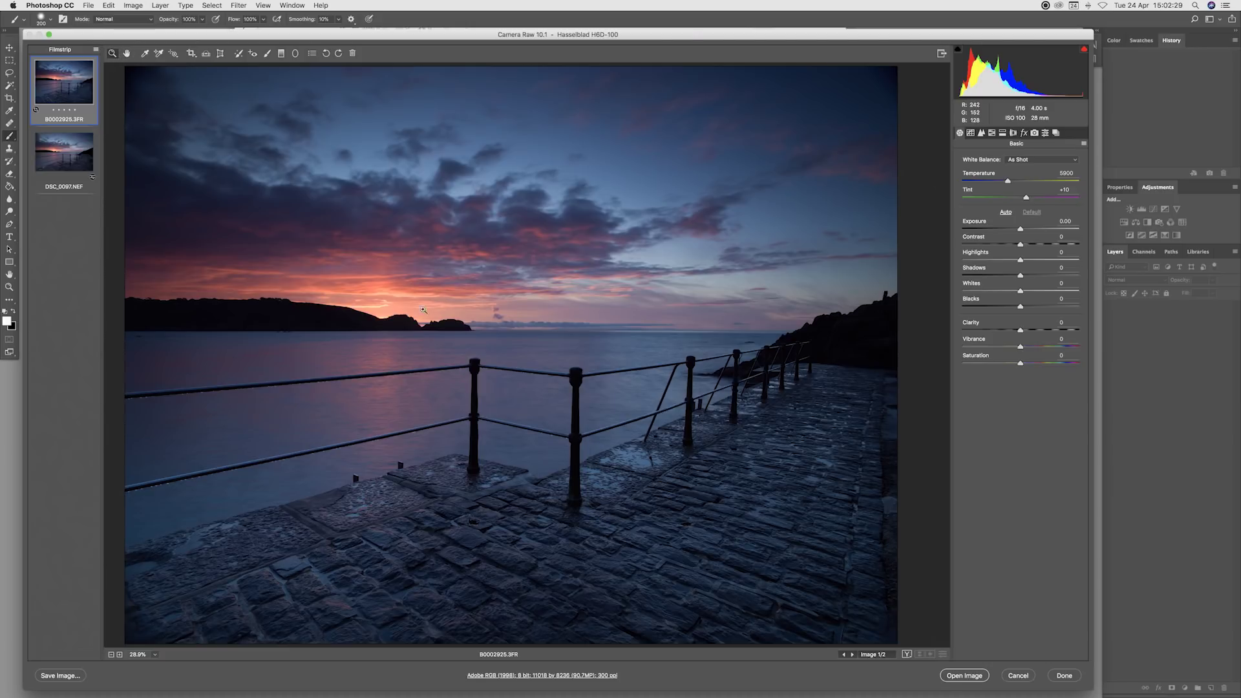
# - Zoom each image onto the distant headland, compare them, and end on the Nikon close-up
pyautogui.click(395, 319)
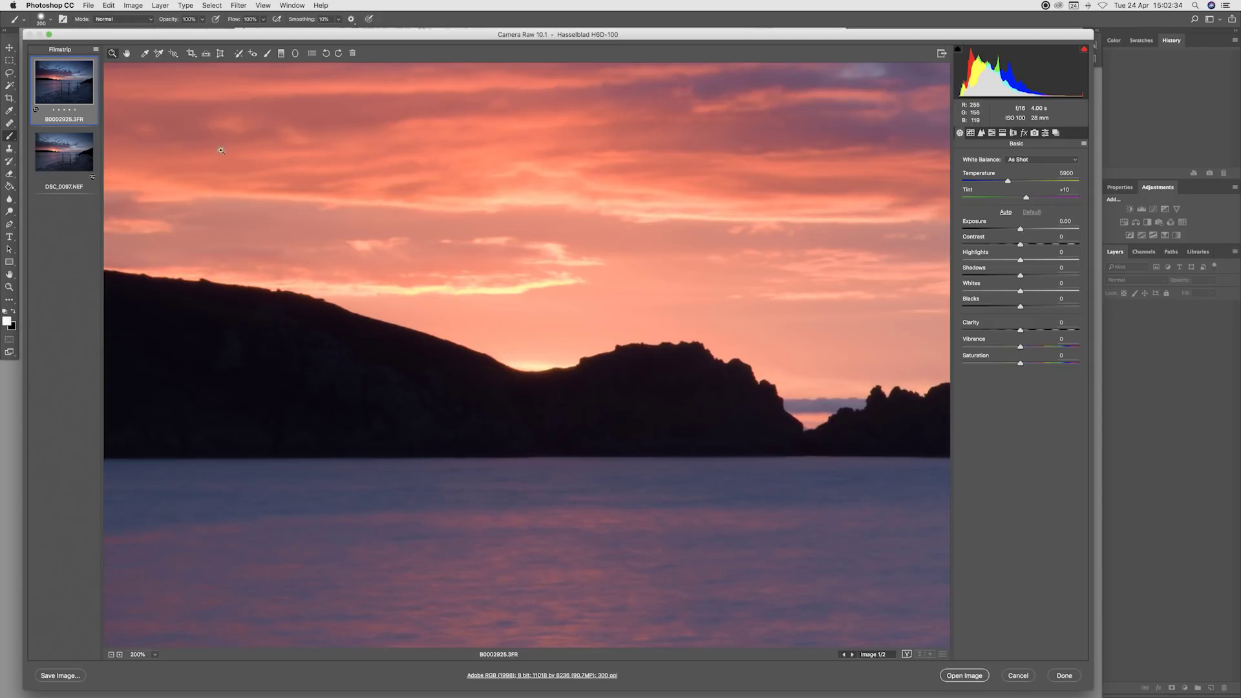
pyautogui.click(77, 156)
pyautogui.click(398, 352)
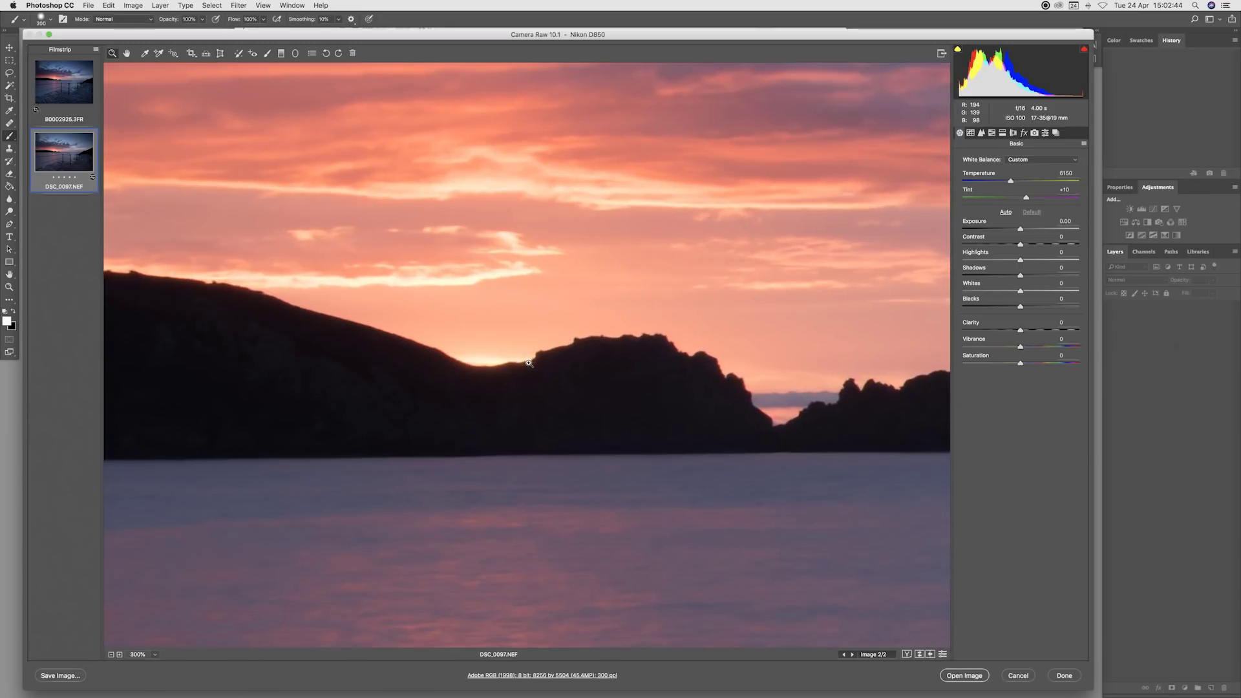
pyautogui.click(70, 92)
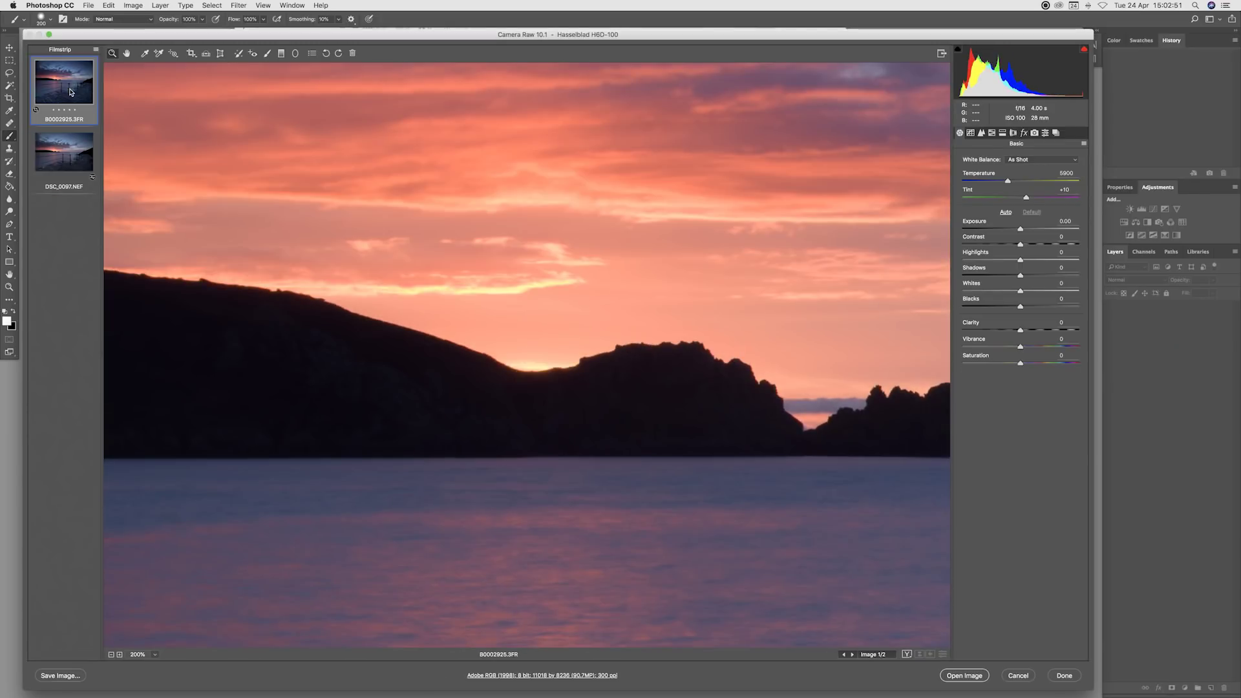
pyautogui.click(60, 160)
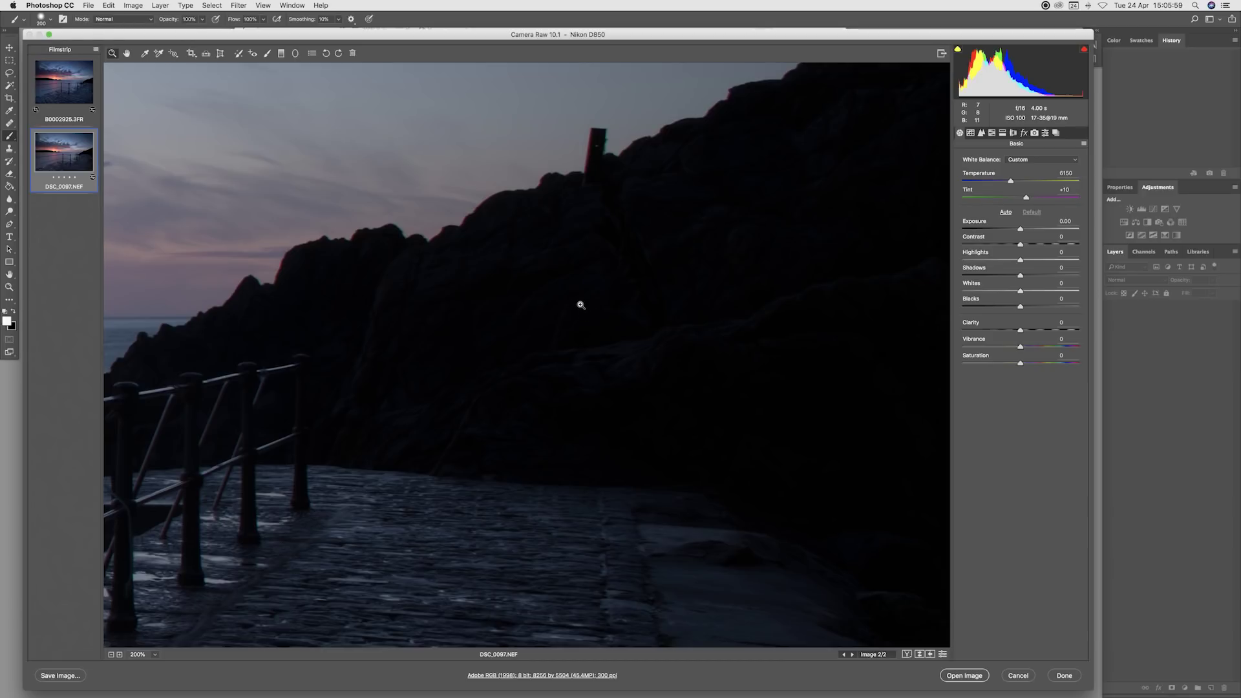
# - Zoom both files onto the dark rocks and post, then raise the Nikon's Shadows to +100
pyautogui.click(580, 305)
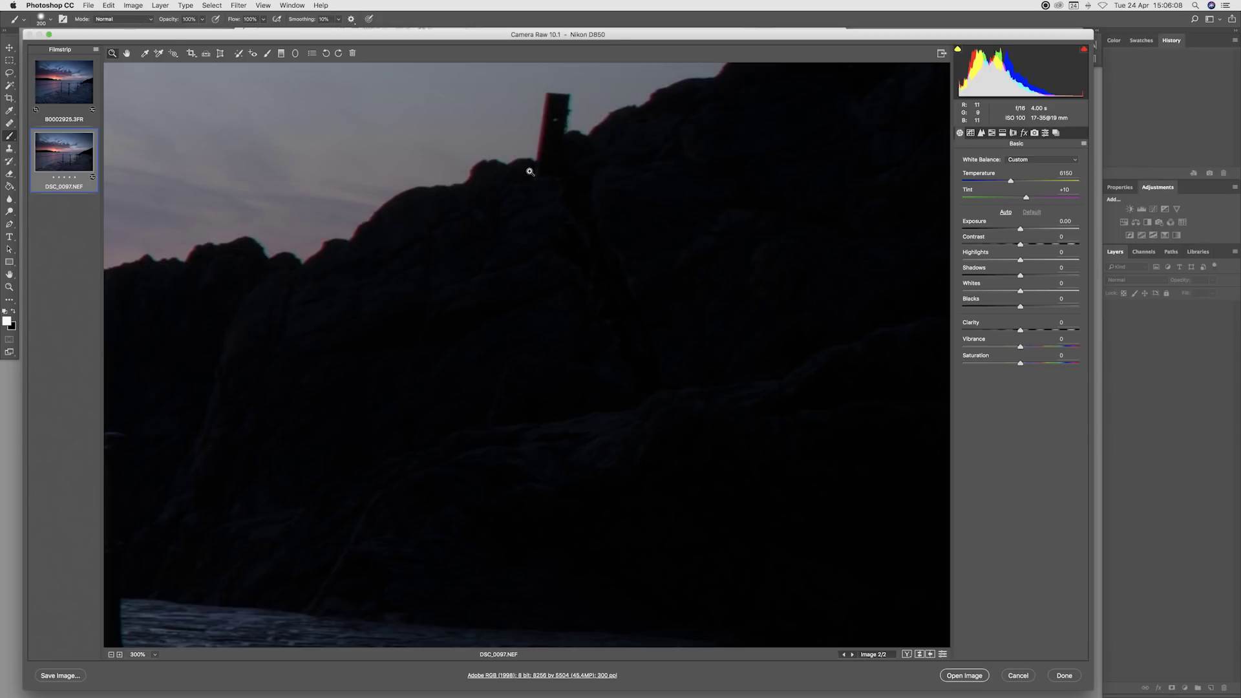
pyautogui.click(66, 90)
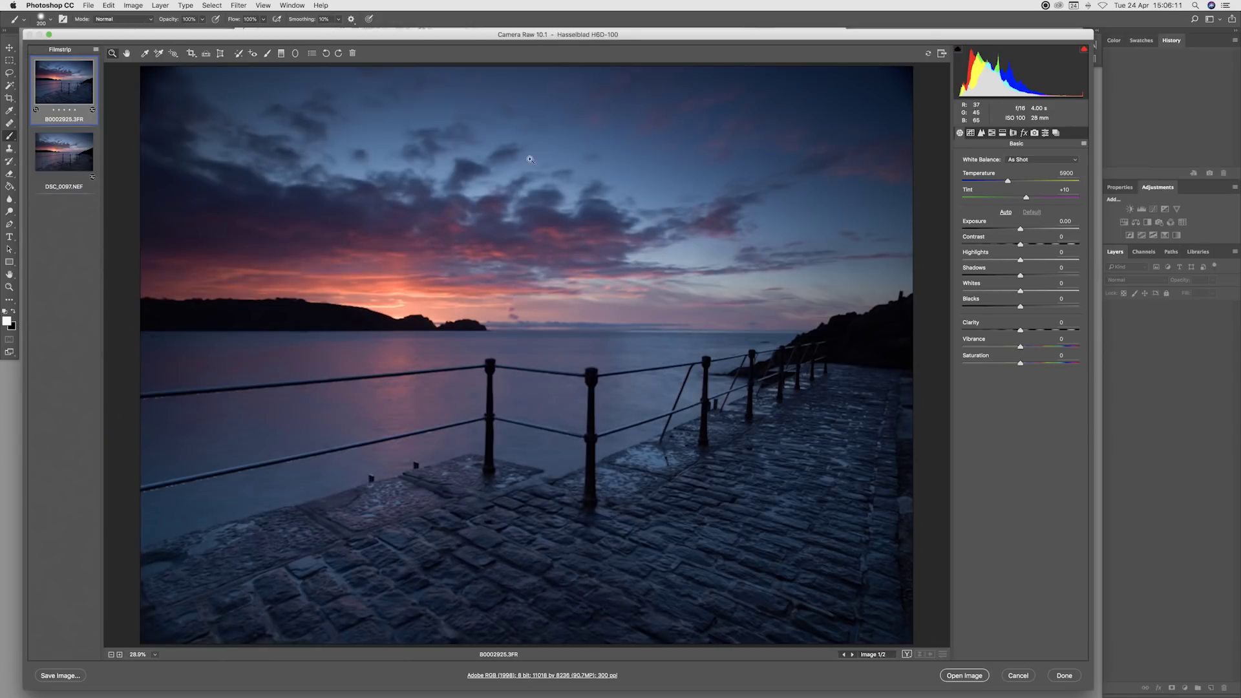
pyautogui.click(880, 313)
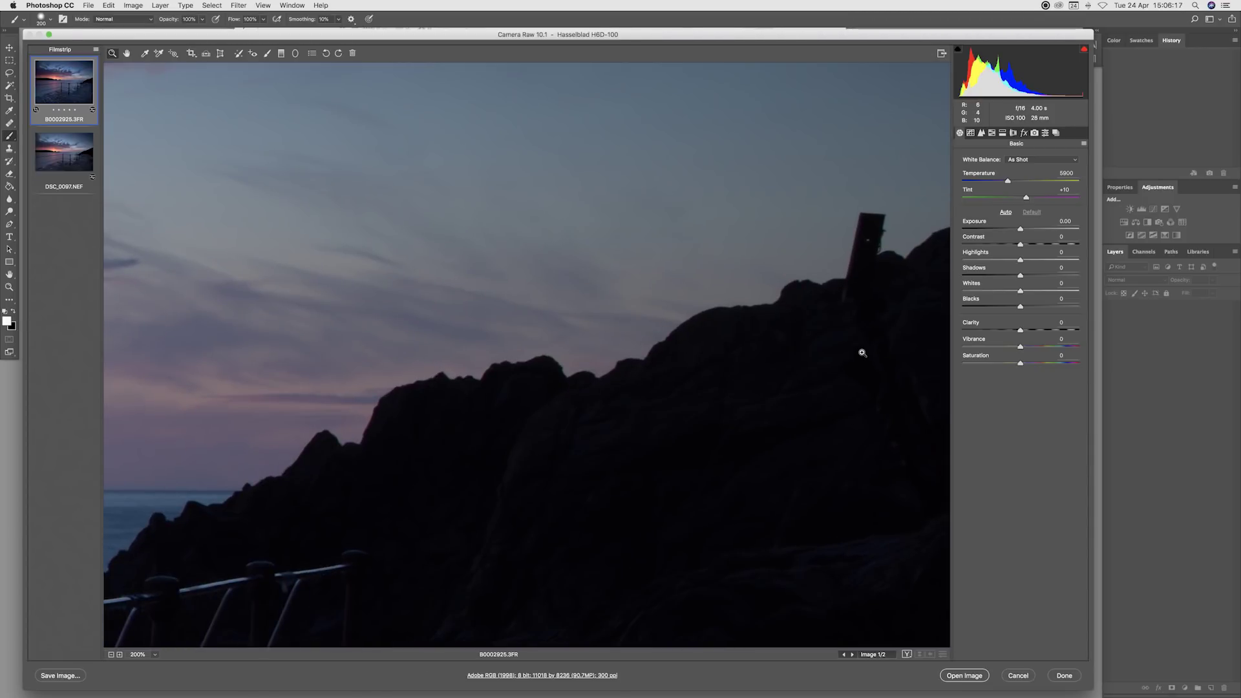
pyautogui.moveTo(848, 377); pyautogui.dragTo(698, 316)
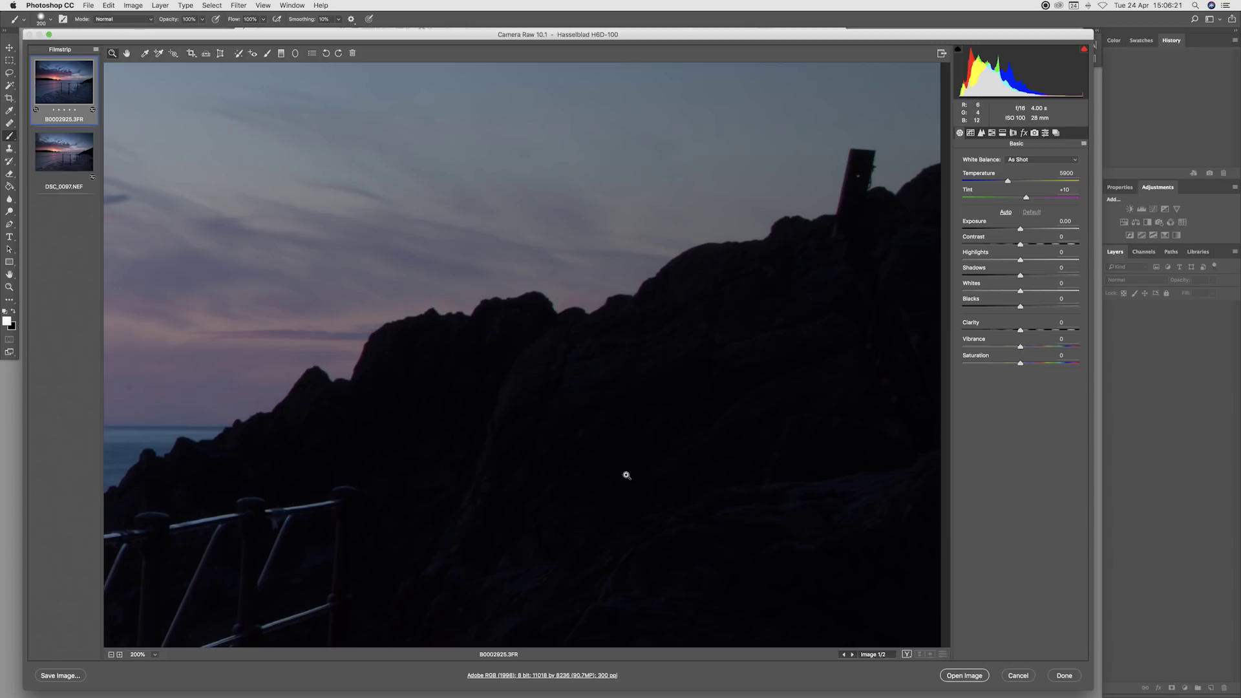
pyautogui.scroll(-2, 750, 413)
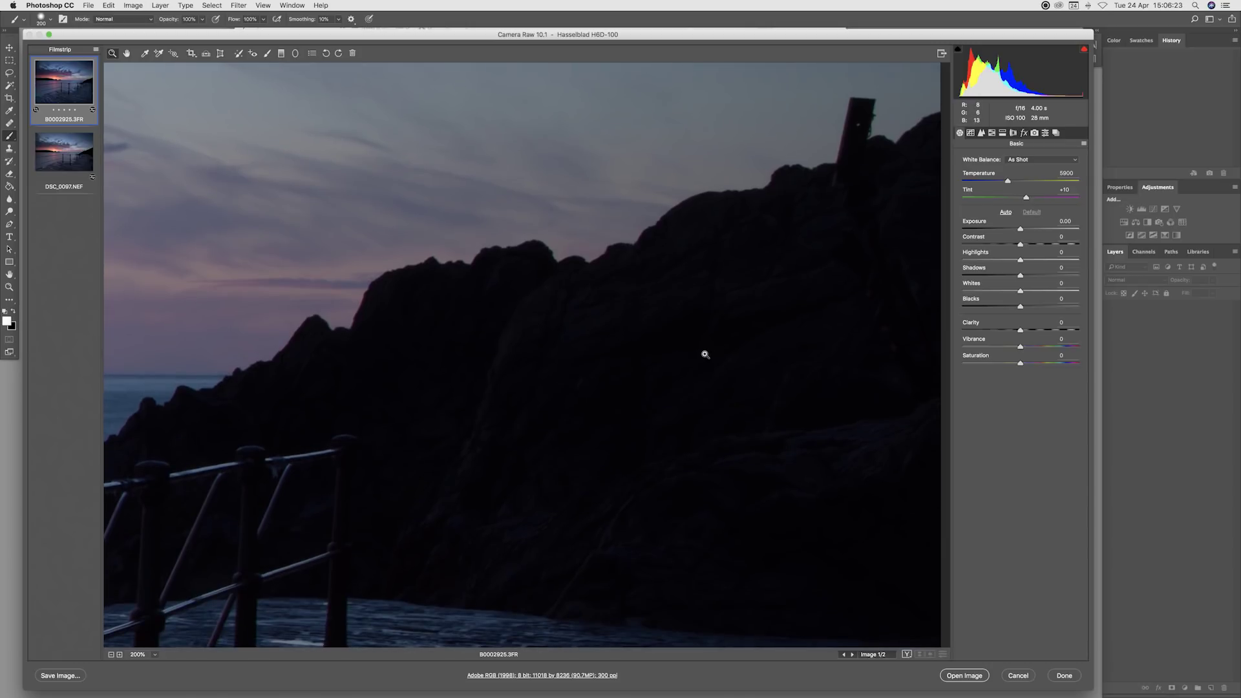
pyautogui.click(78, 156)
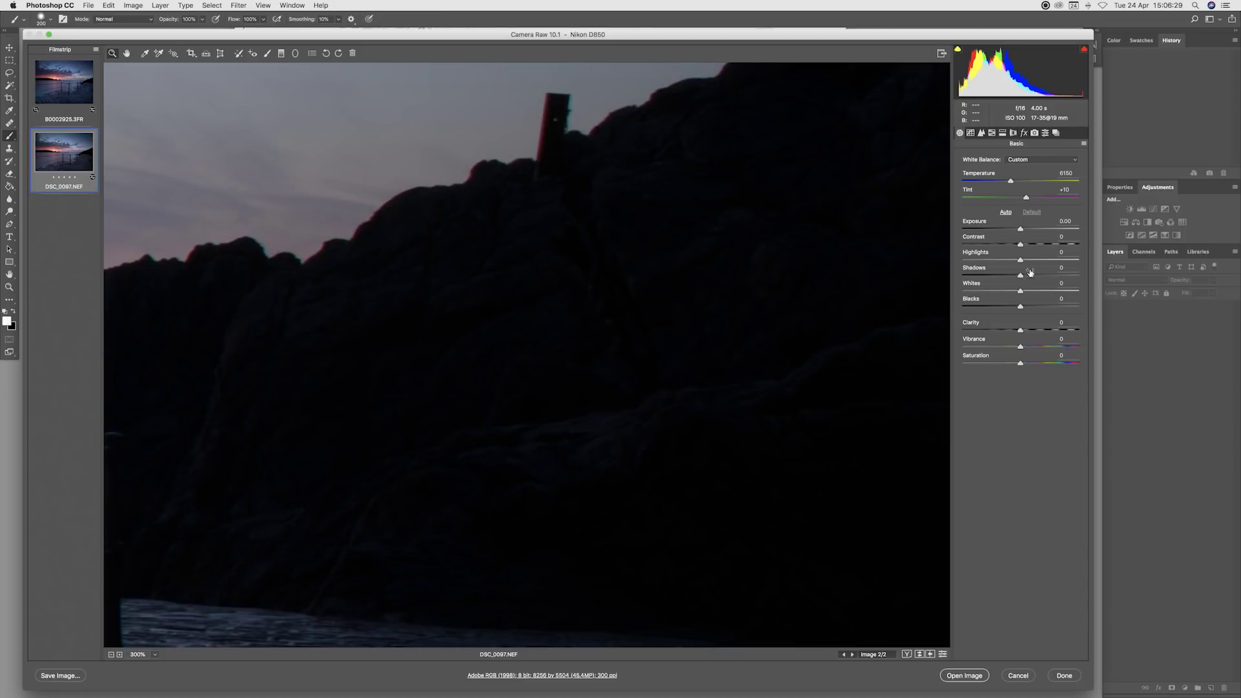
pyautogui.moveTo(1020, 277); pyautogui.dragTo(1161, 277)
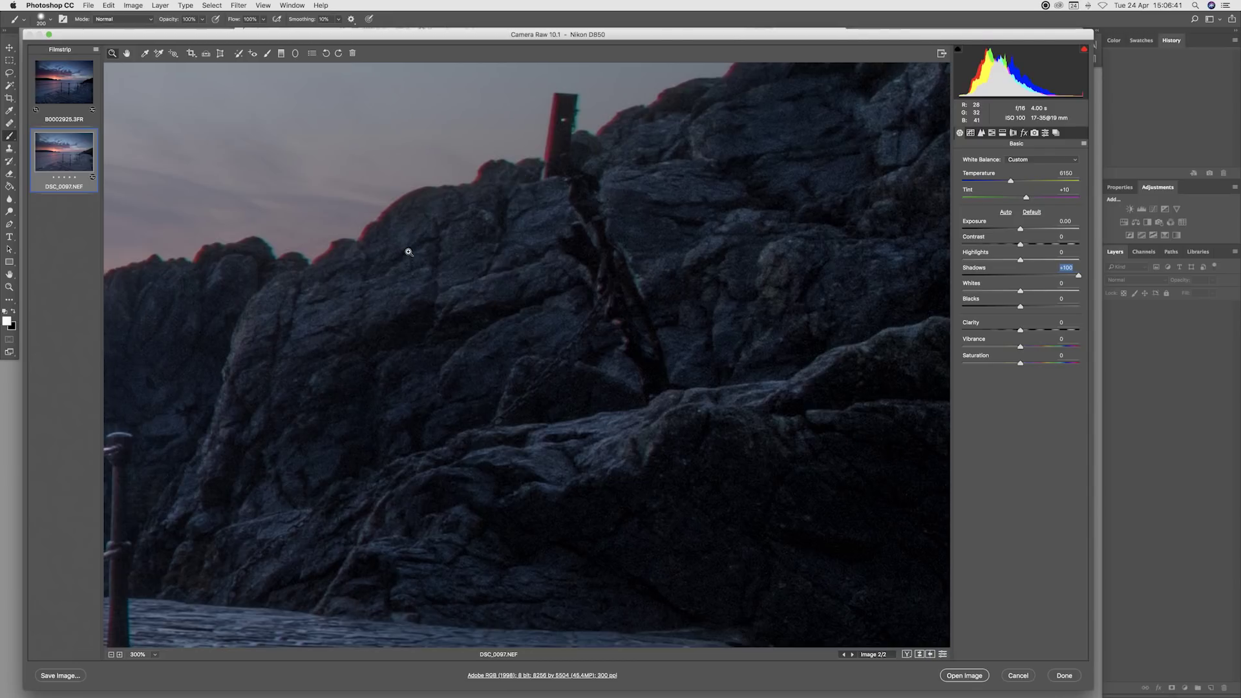
pyautogui.click(75, 90)
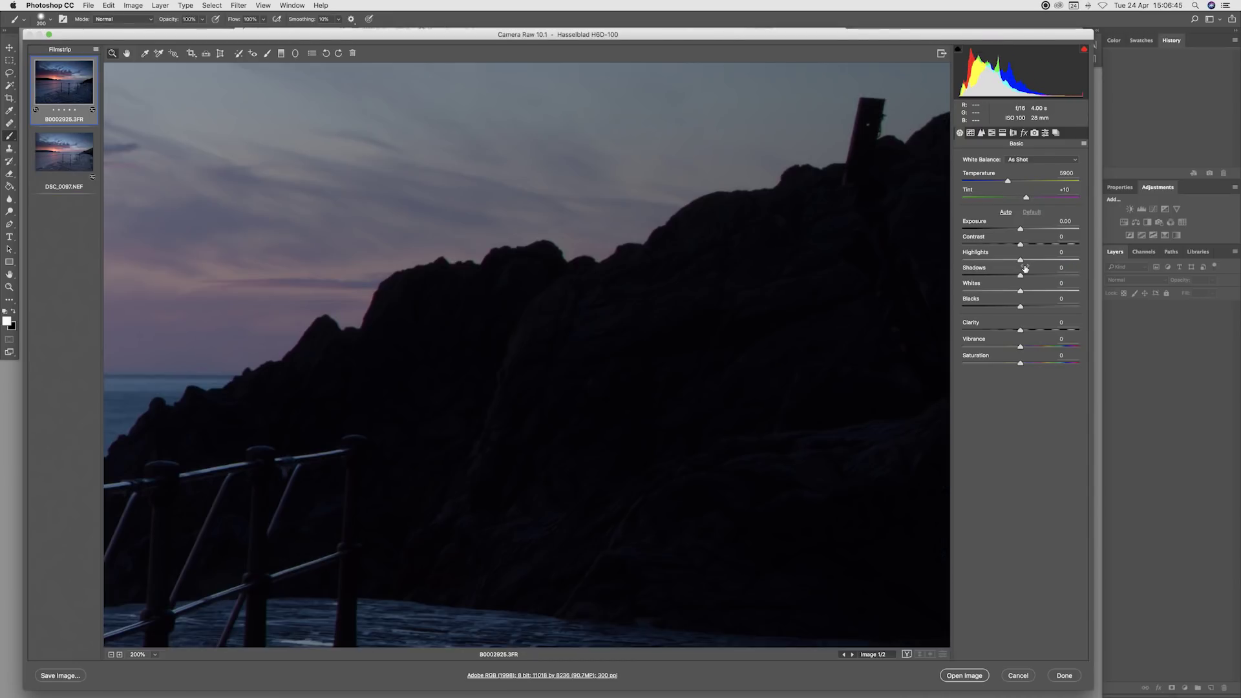
pyautogui.moveTo(1022, 274); pyautogui.dragTo(1205, 271)
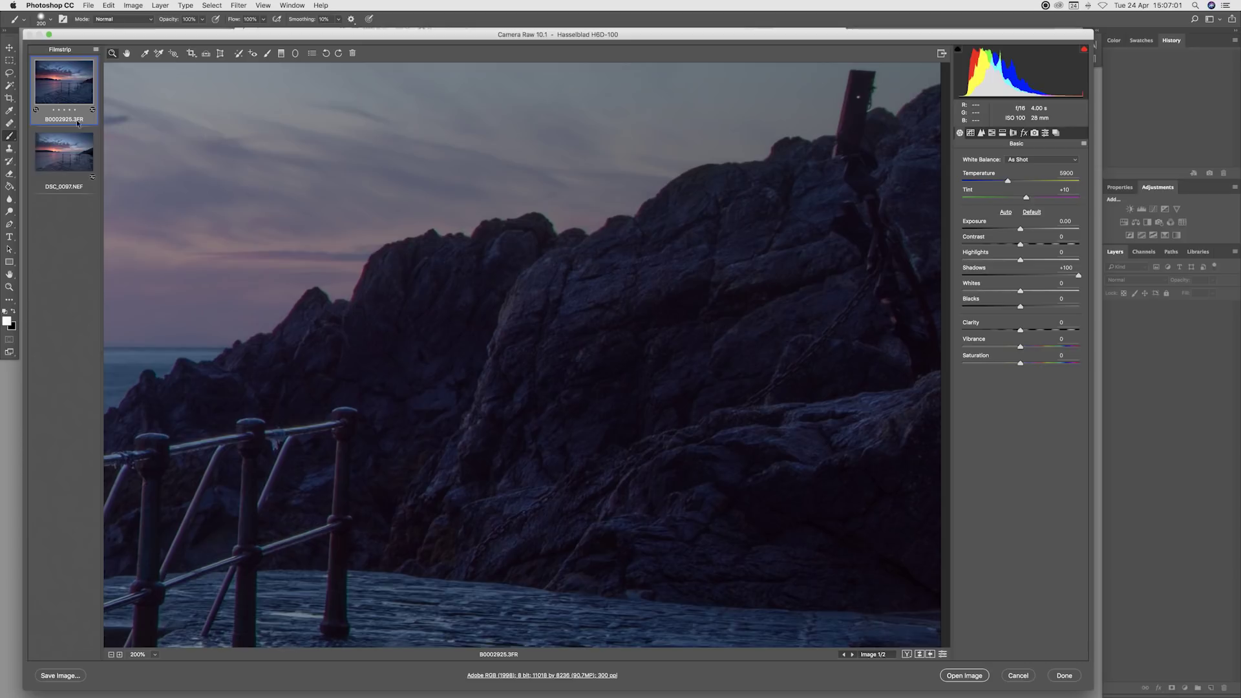
pyautogui.click(75, 157)
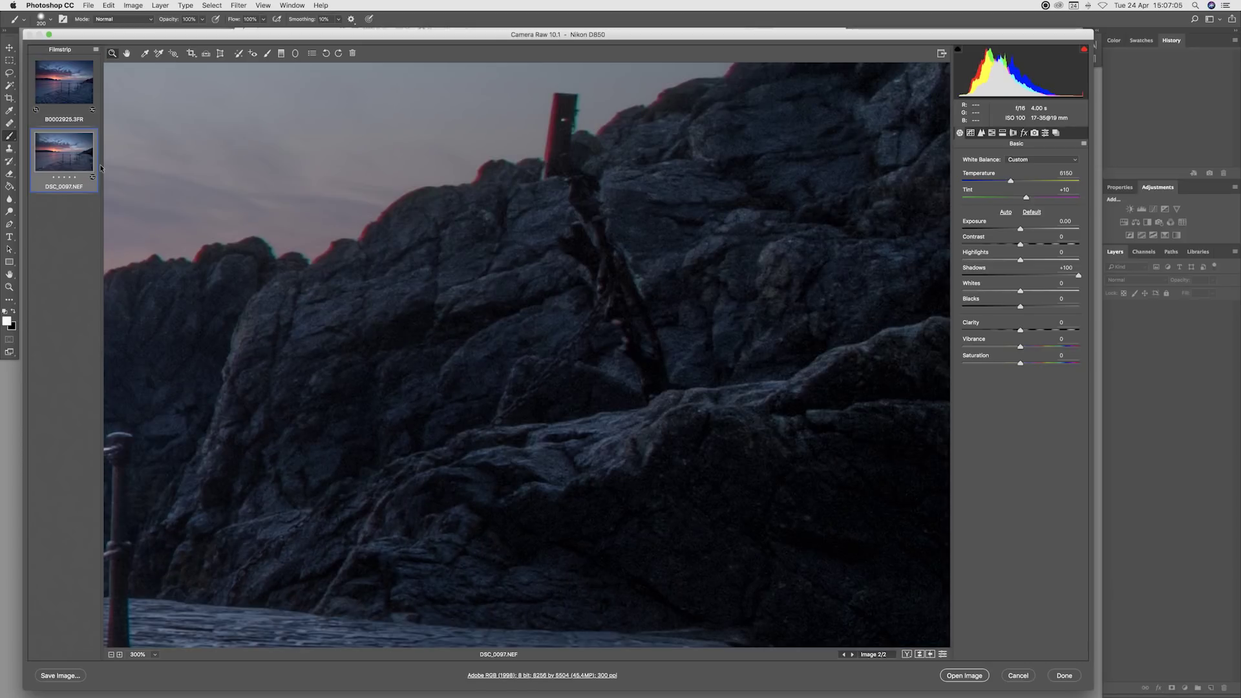
pyautogui.click(64, 90)
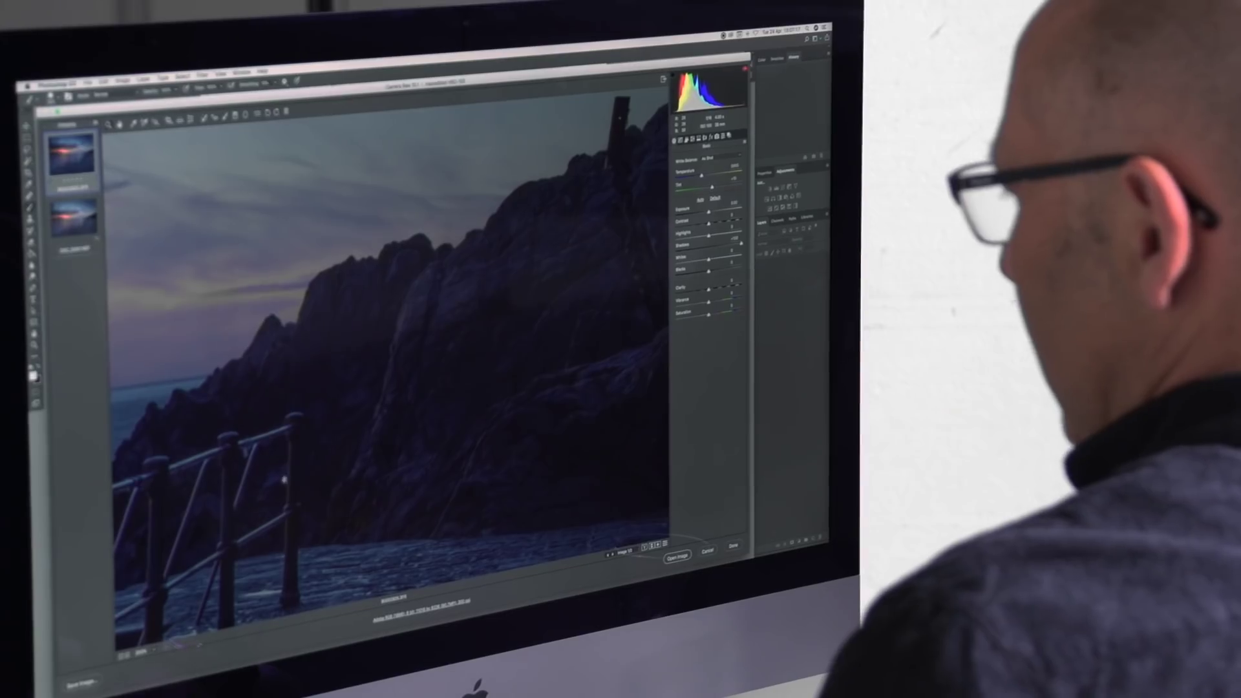
# - Zoom the Hasselblad image onto the railing bars and lower its Shadows to +4
pyautogui.moveTo(284, 479); pyautogui.dragTo(535, 316)
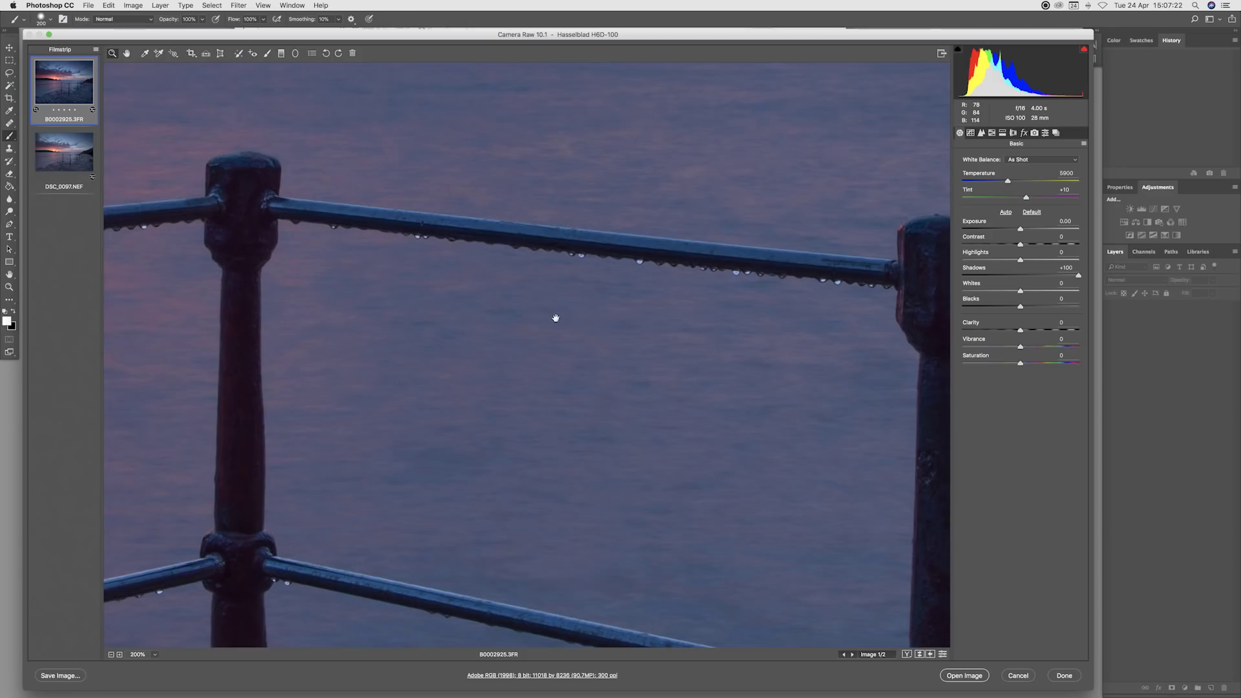
pyautogui.moveTo(554, 319); pyautogui.dragTo(504, 308)
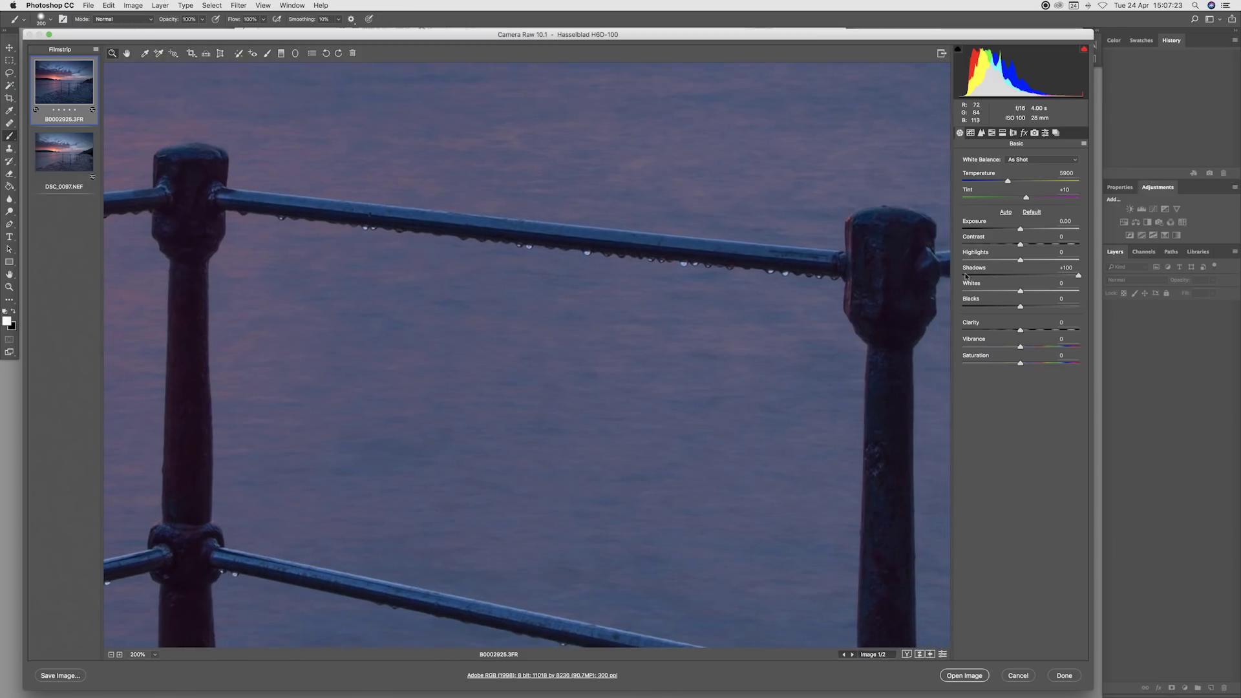
pyautogui.click(1023, 275)
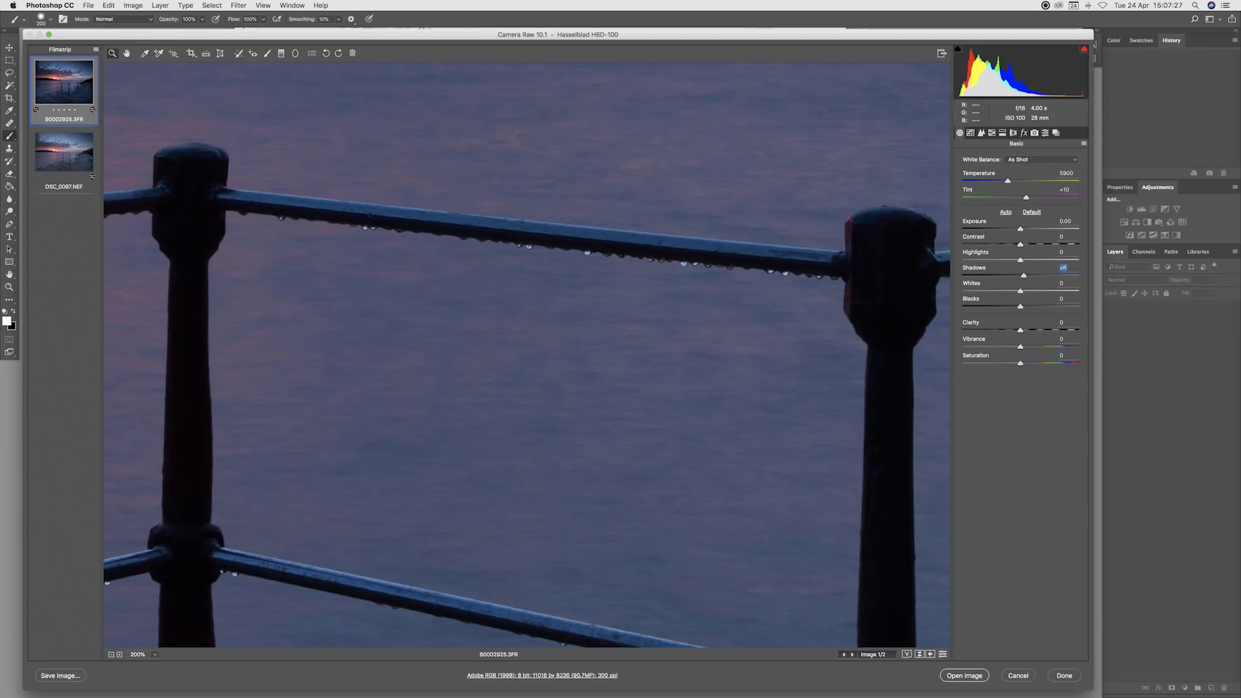
pyautogui.moveTo(1025, 277); pyautogui.dragTo(1022, 278)
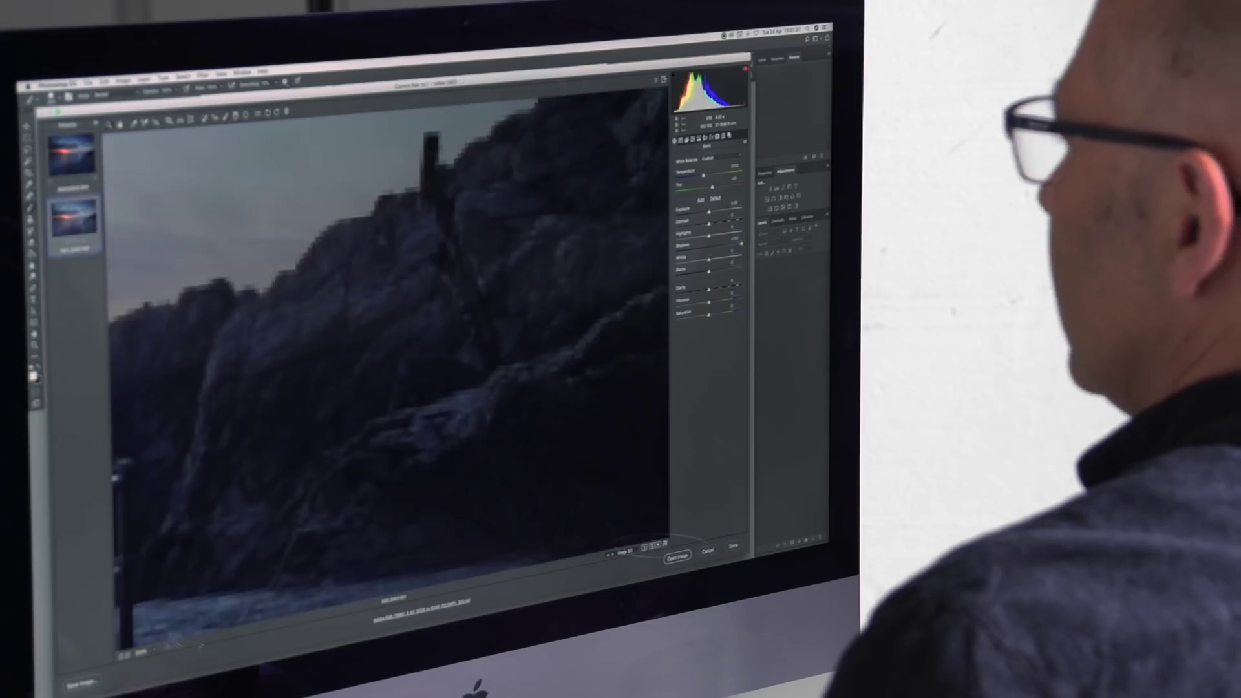
# - On the Nikon railing close-up, set Shadows to -4, then nudge it toward zero
pyautogui.moveTo(194, 402); pyautogui.dragTo(421, 300)
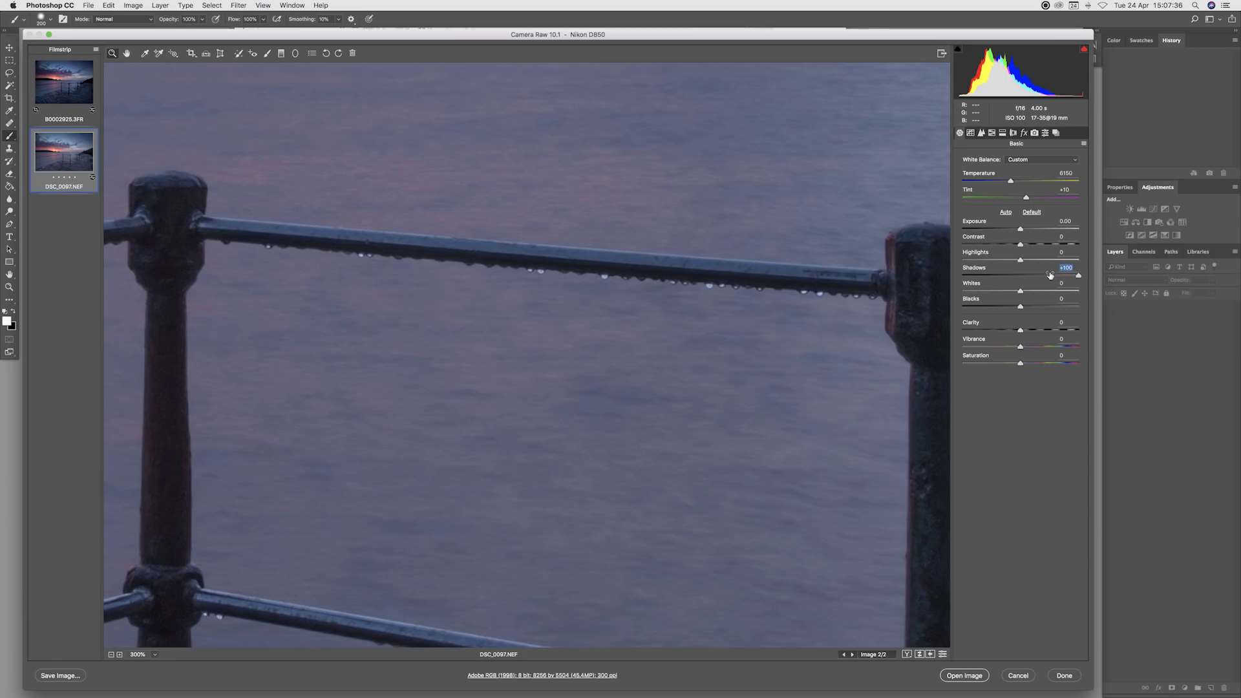
pyautogui.doubleClick(1063, 267)
pyautogui.write('-4')
pyautogui.press('Return')
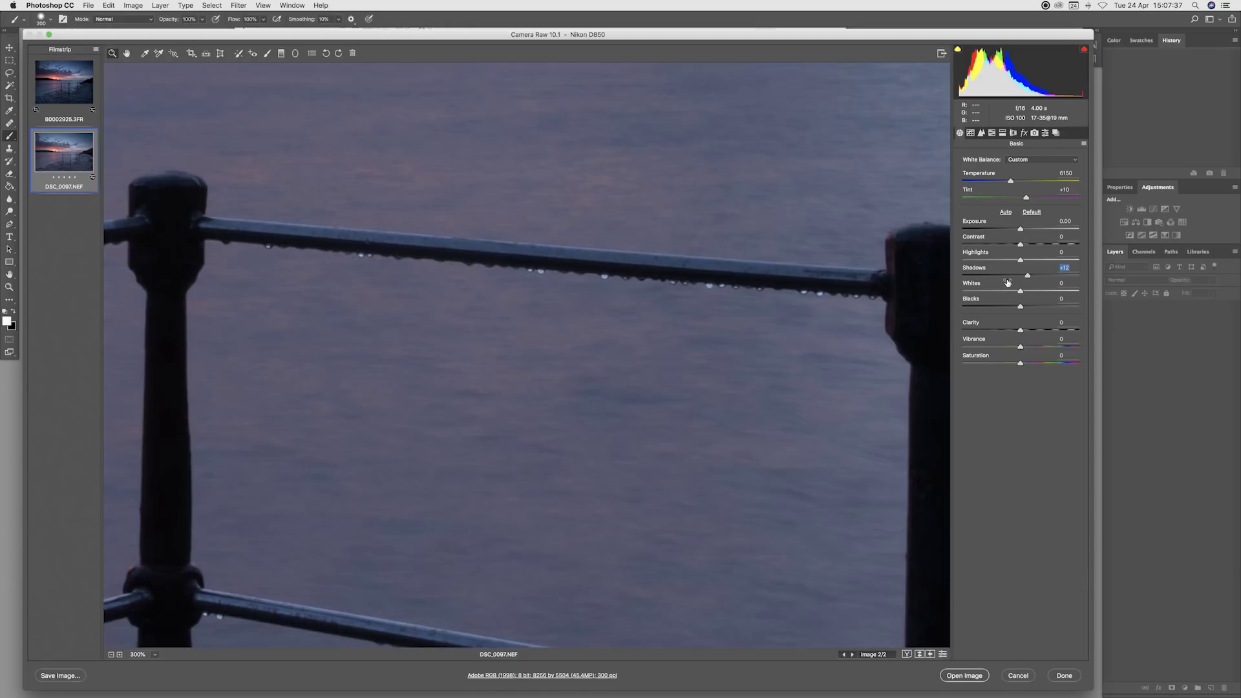
pyautogui.press('Up')
pyautogui.press('Up')
pyautogui.press('Up')
pyautogui.press('Up')
pyautogui.press('Up')
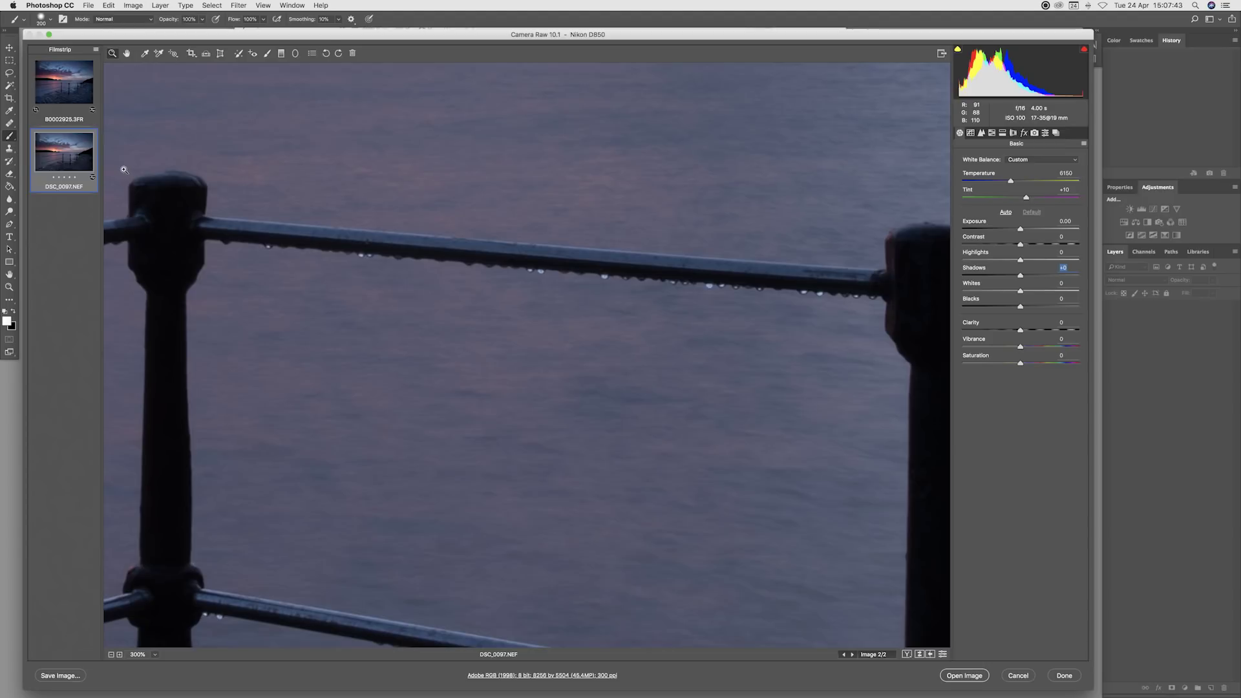
# - Show the whole Hasselblad frame using Fit in View
pyautogui.click(67, 82)
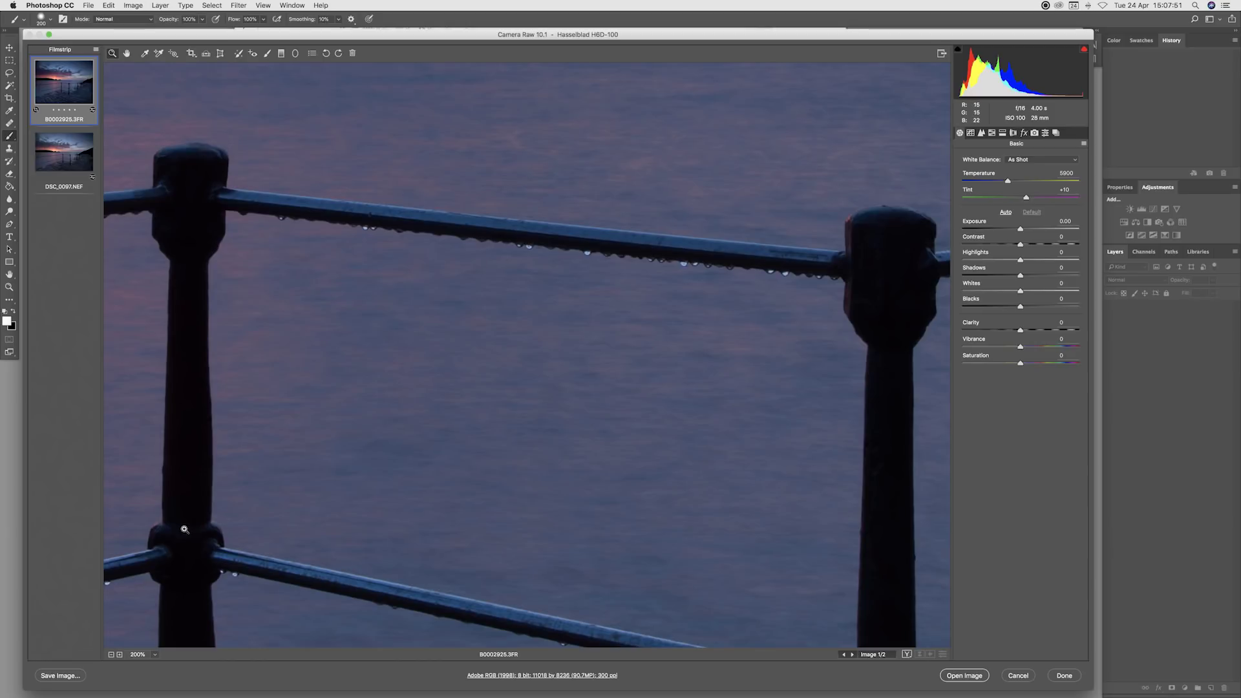
pyautogui.click(155, 654)
pyautogui.click(169, 671)
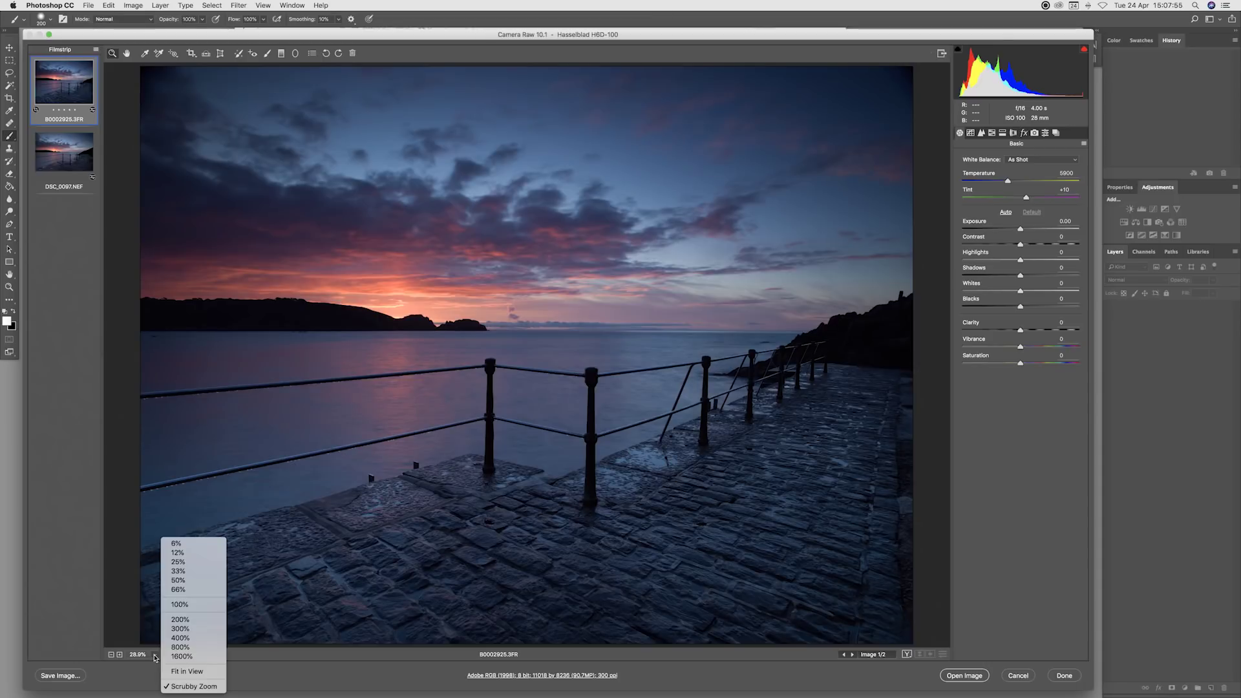
# - Compare the full Nikon and Hasselblad frames at Fit in View
pyautogui.click(155, 655)
pyautogui.click(169, 671)
pyautogui.click(64, 152)
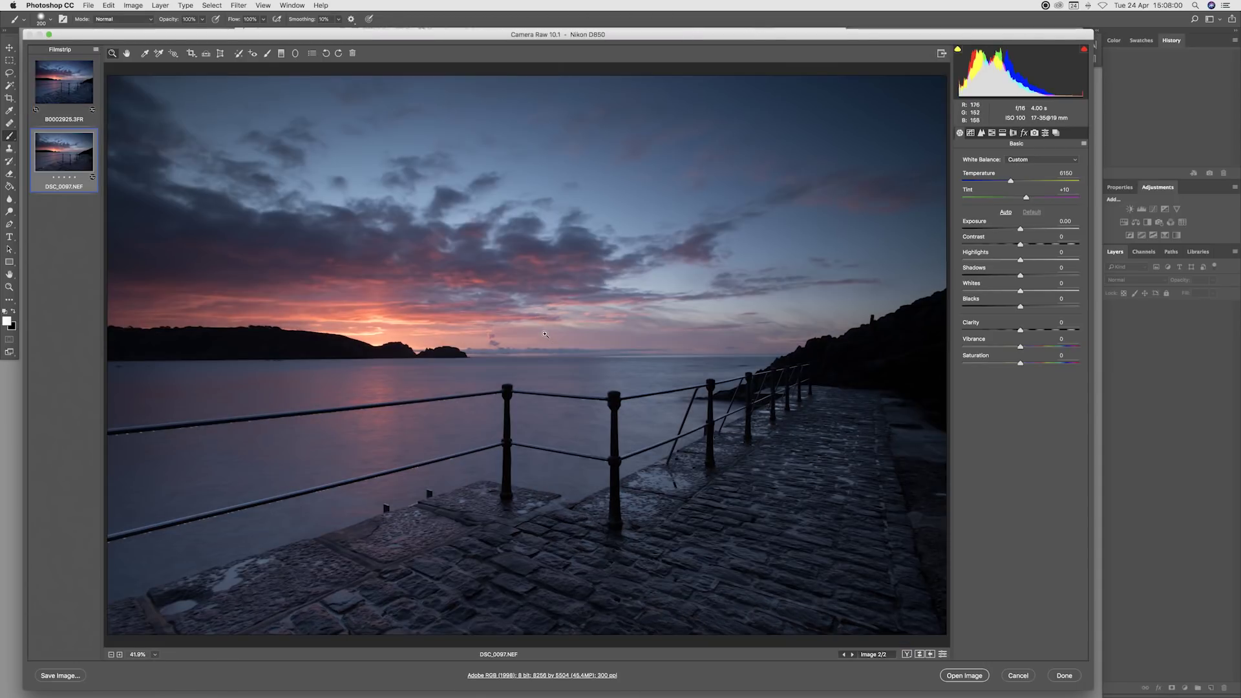
pyautogui.click(77, 95)
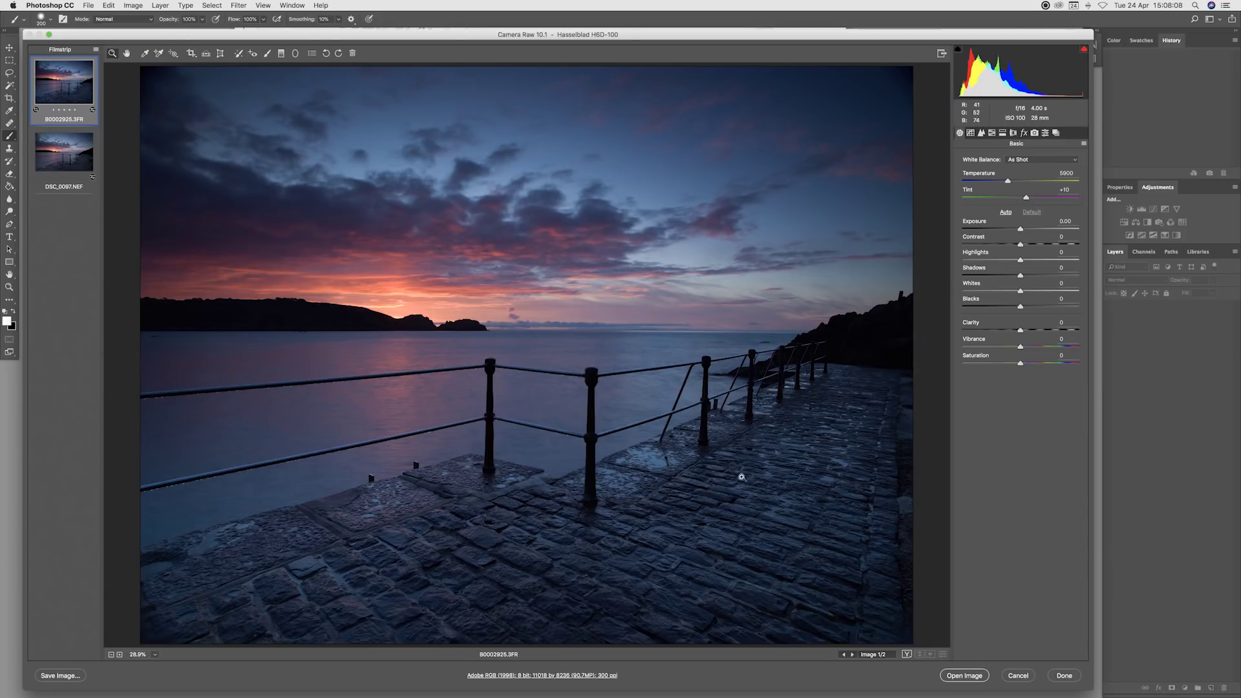
# - Zoom the Hasselblad image to 100% on the wet cobblestones beside the railing posts
pyautogui.click(614, 530)
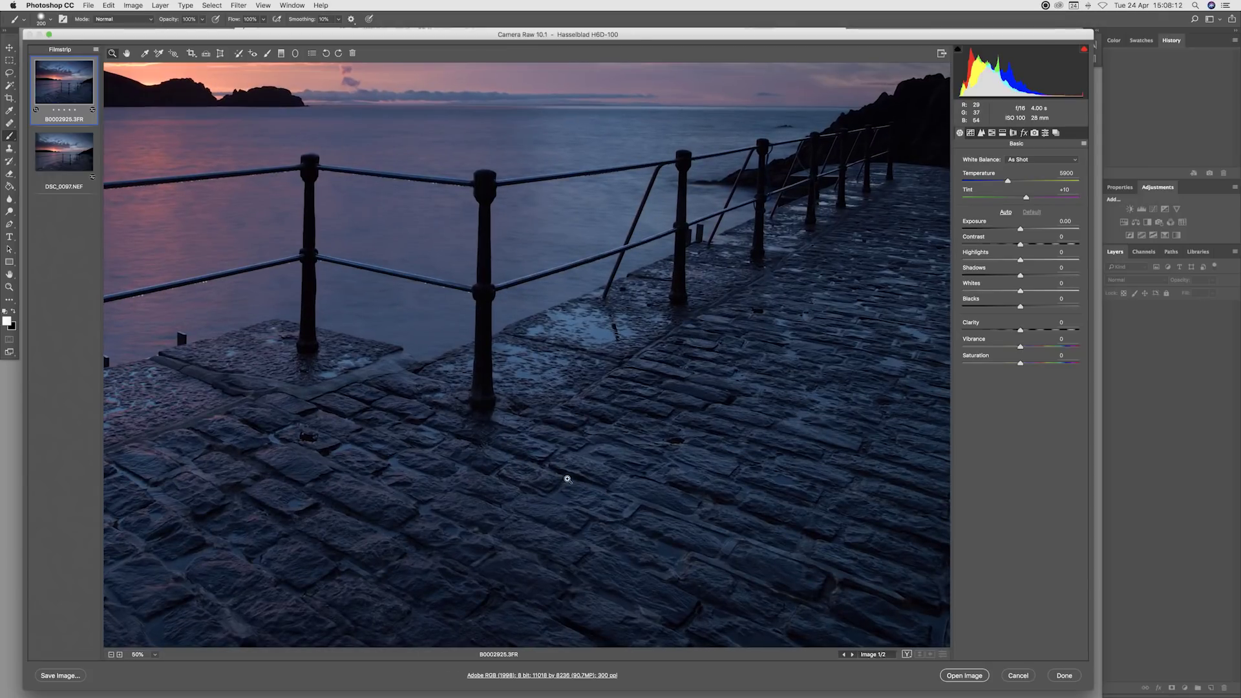
pyautogui.click(530, 463)
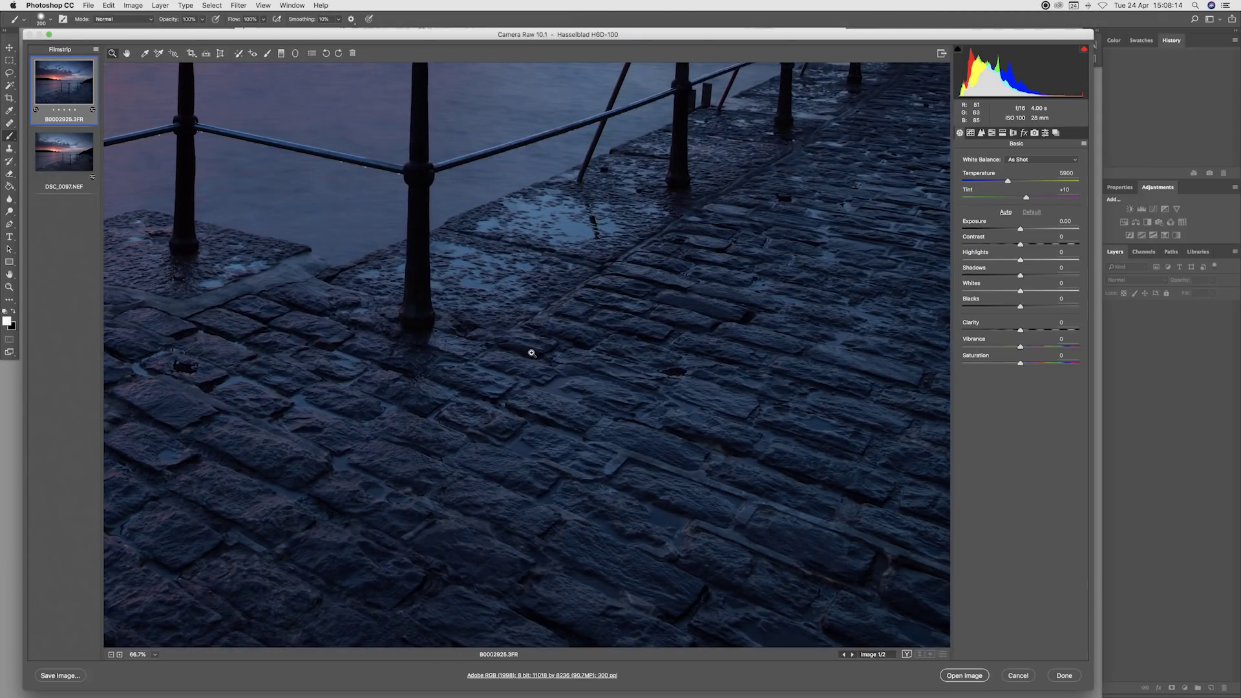
pyautogui.hscroll(5, 529, 353)
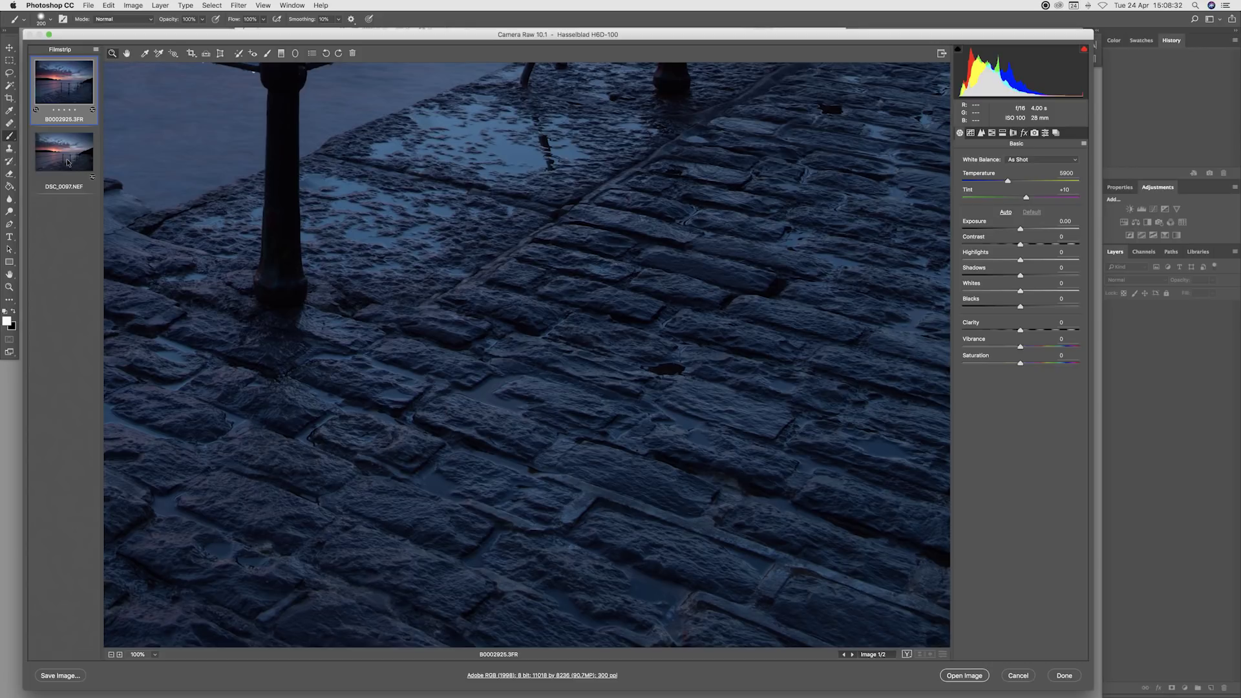
pyautogui.click(67, 163)
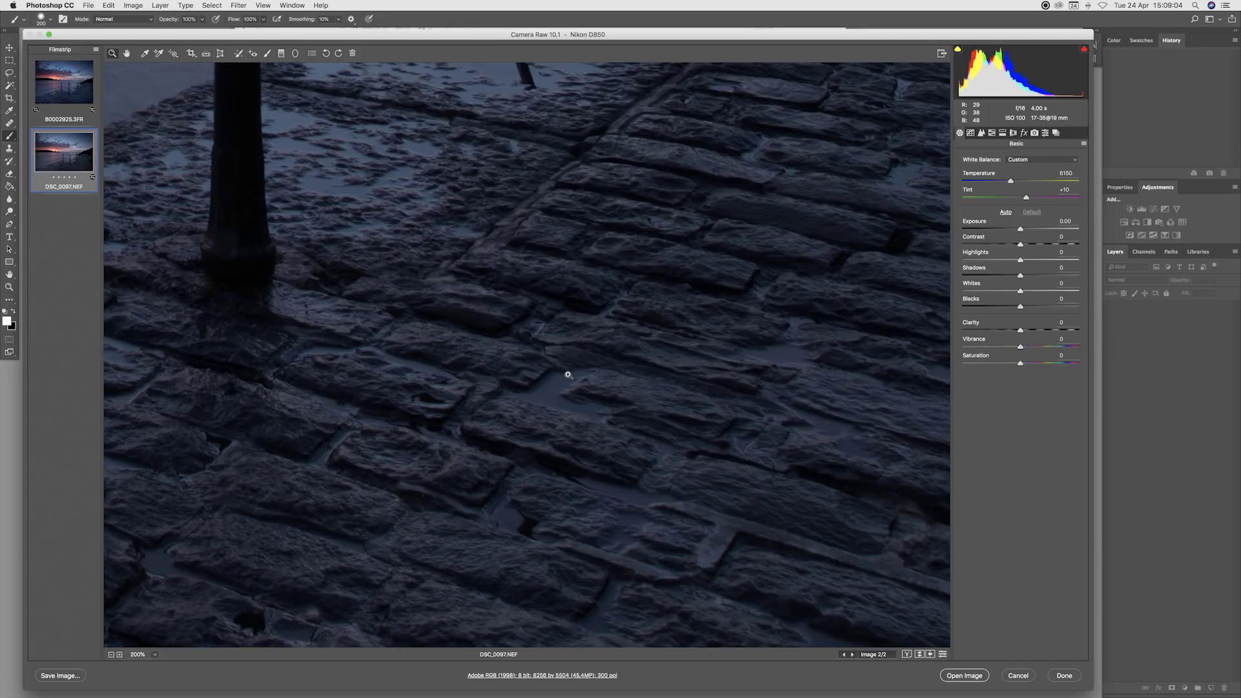